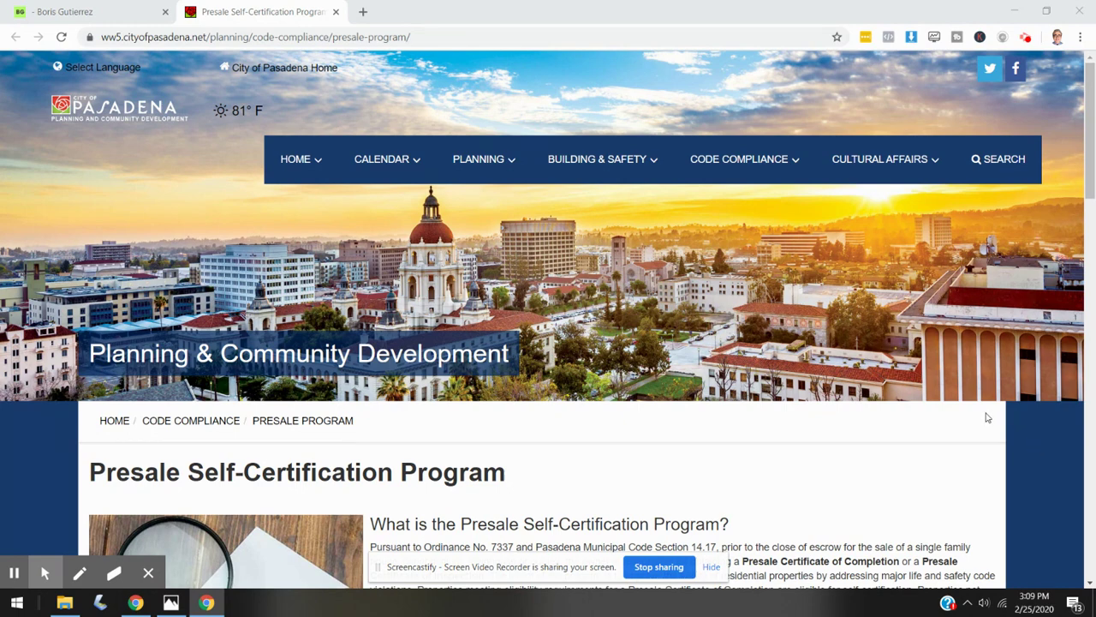
- Scroll down the Presale Self-Certification Program page to the 'Click Here to Apply' section
scroll(986, 417, "down", 1)
scroll(984, 402, "down", 1)
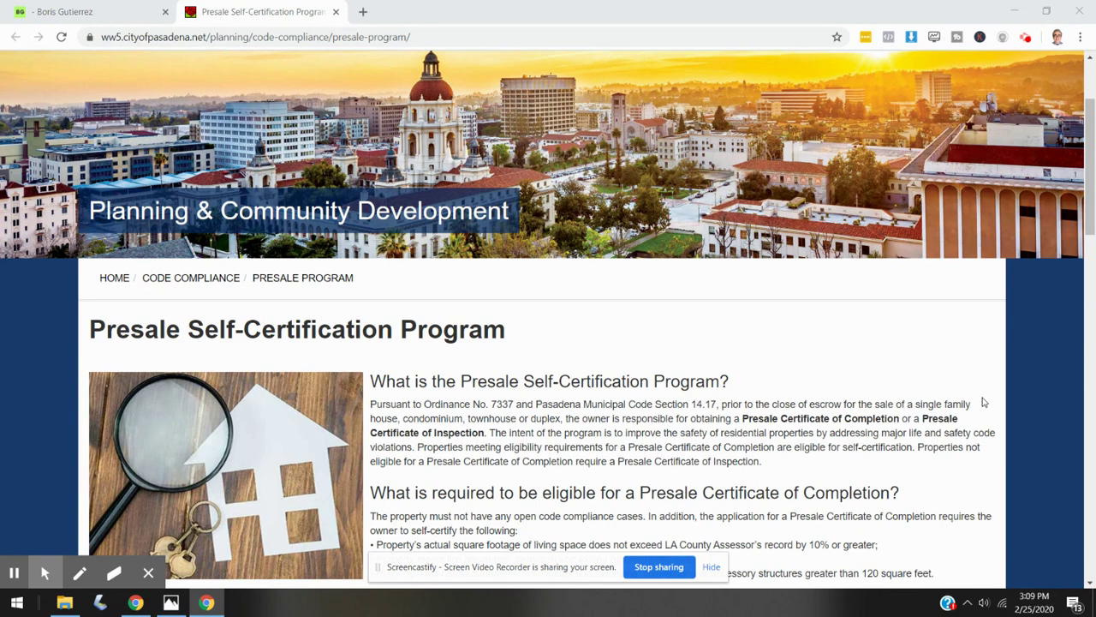
scroll(984, 402, "down", 1)
scroll(994, 398, "down", 1)
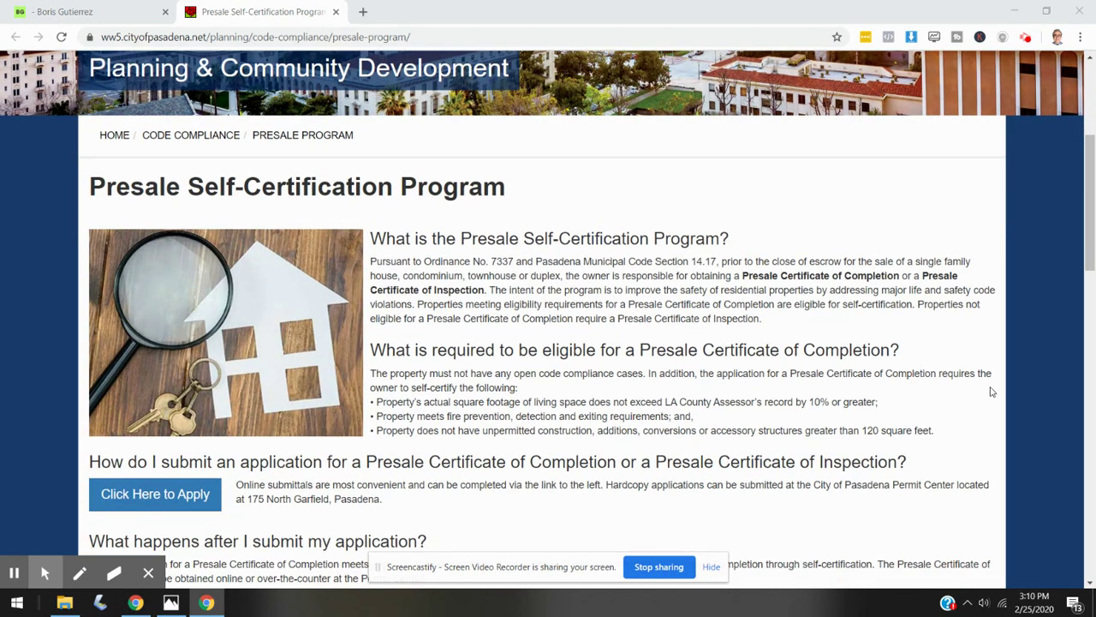
scroll(972, 373, "down", 1)
scroll(966, 351, "down", 2)
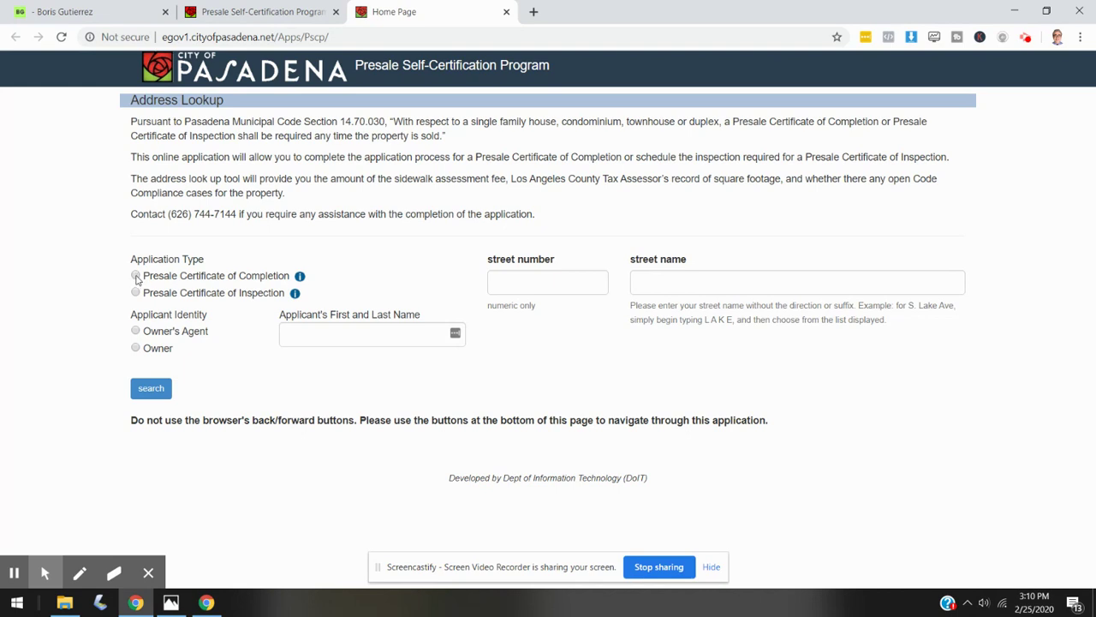
- Choose Certificate of Completion, identify as Owner's Agent, and enter the applicant's full name
left_click(135, 276)
left_click(136, 331)
left_click(351, 330)
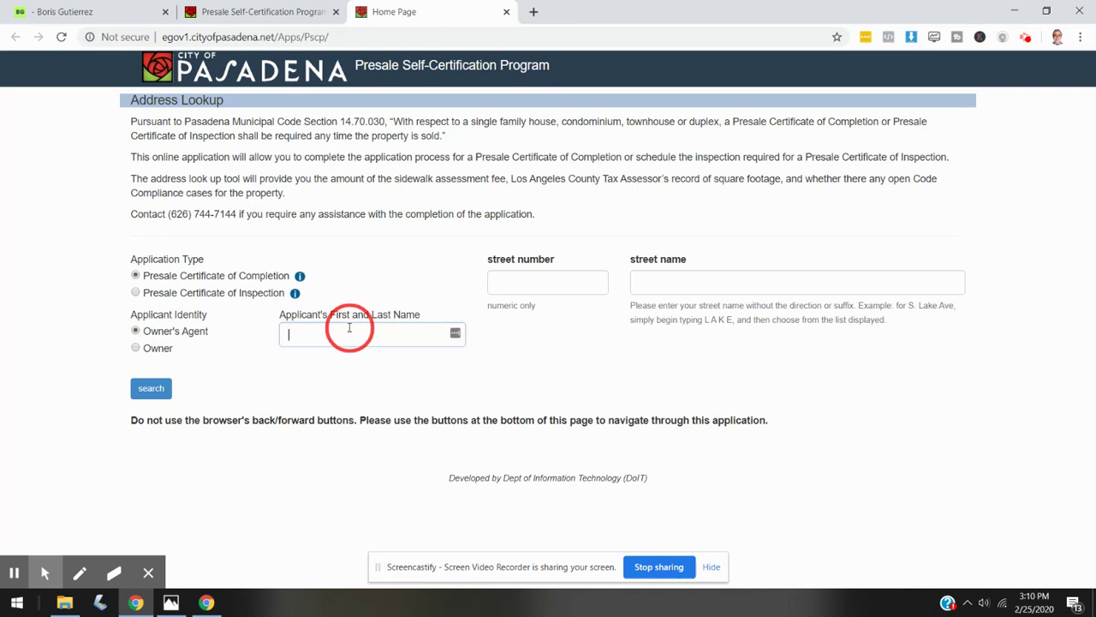
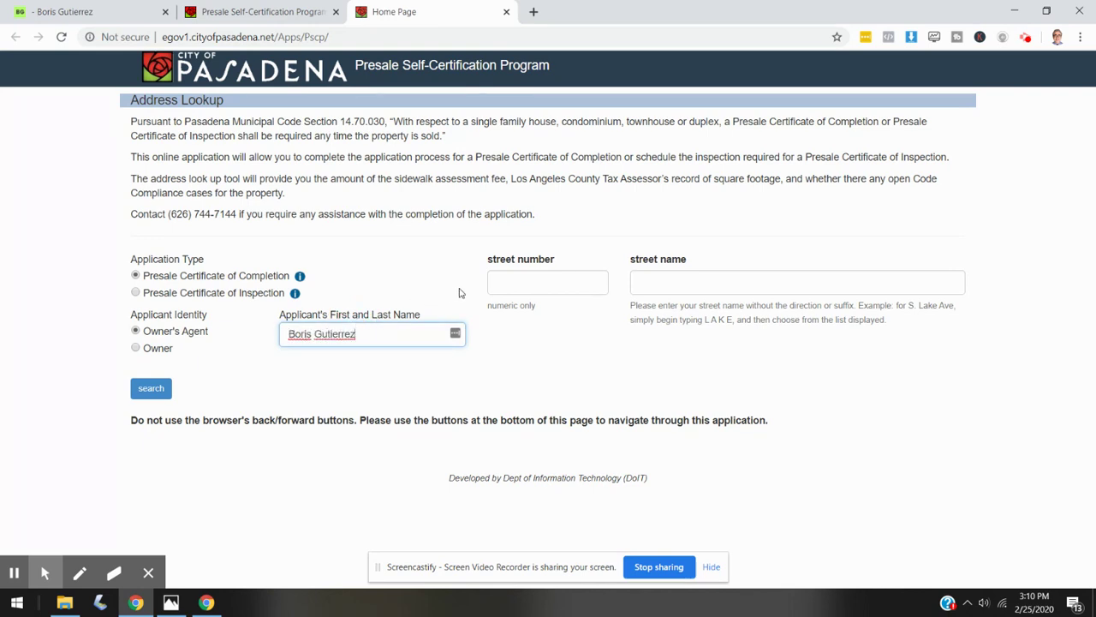
left_click(500, 284)
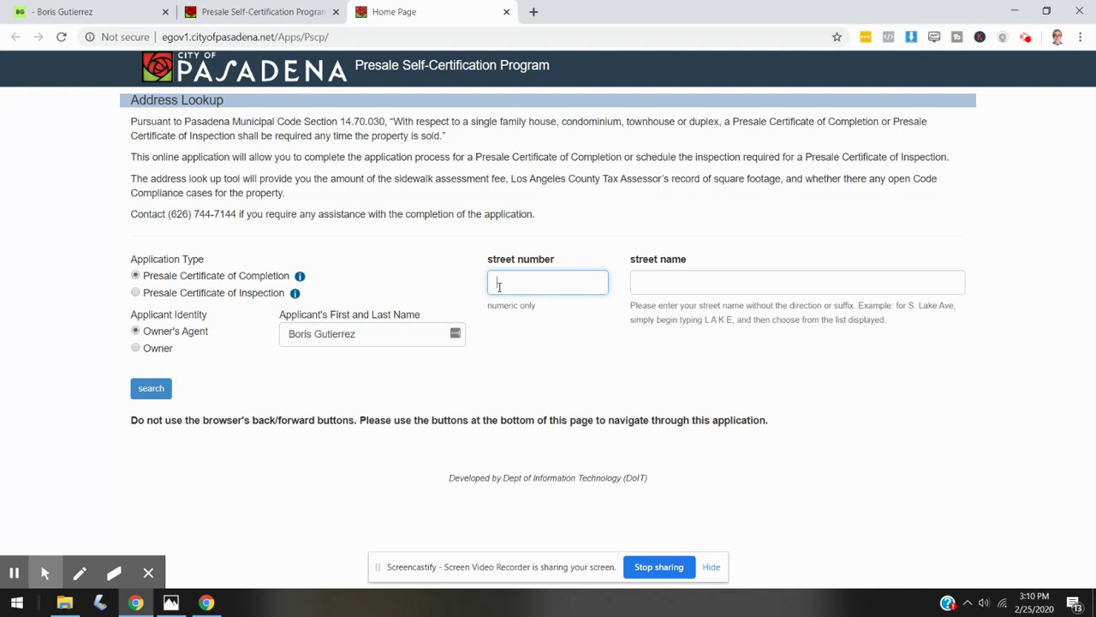
key("Tab")
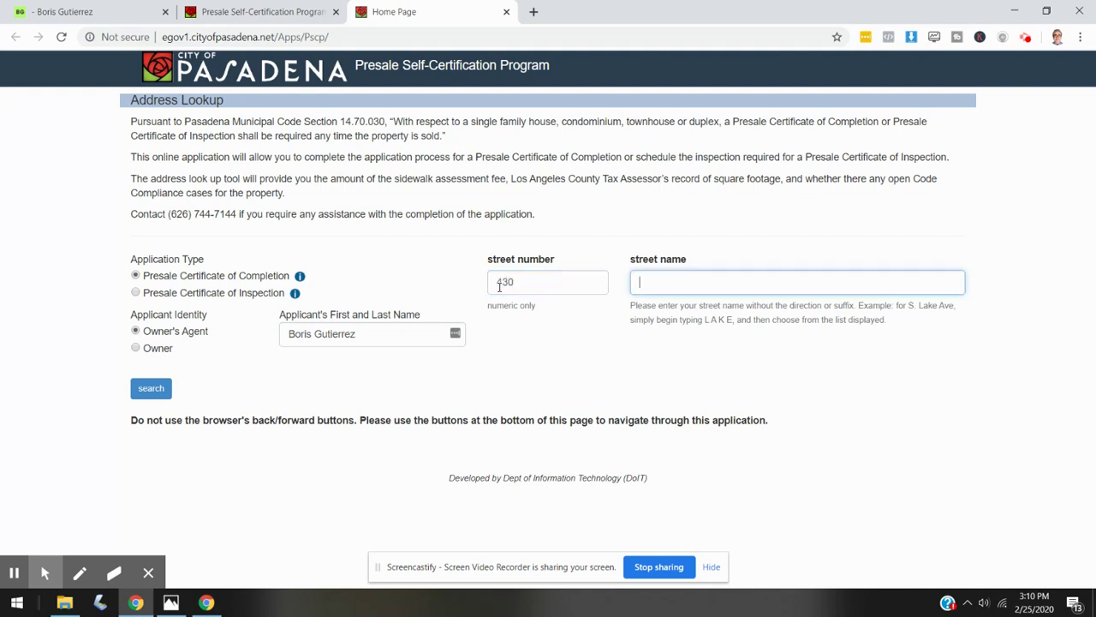
key("Down")
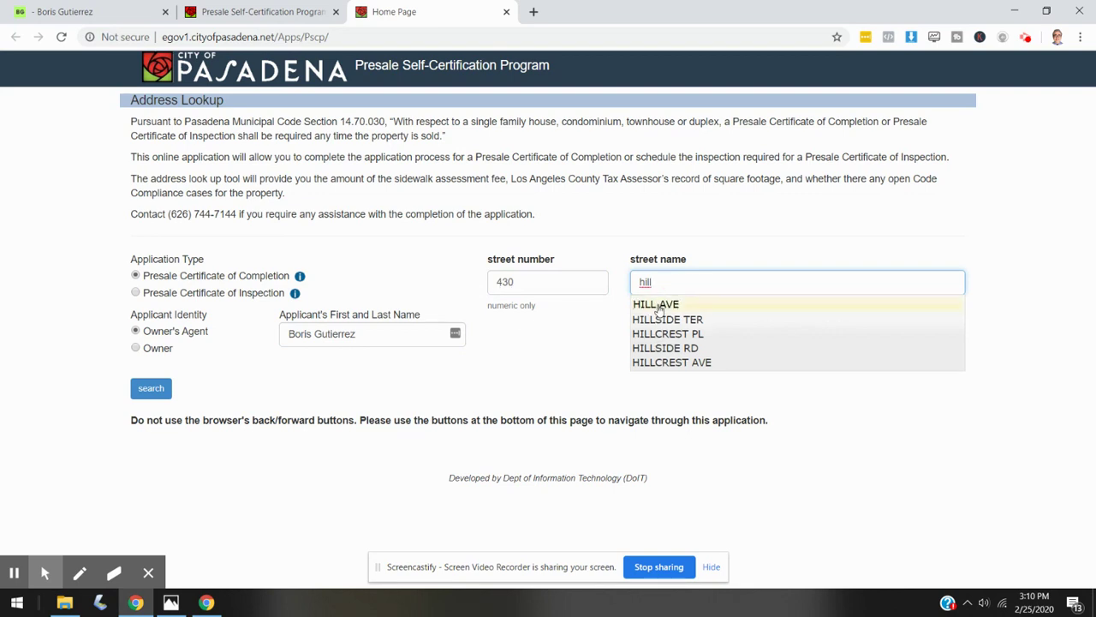
key("Return")
left_click(159, 392)
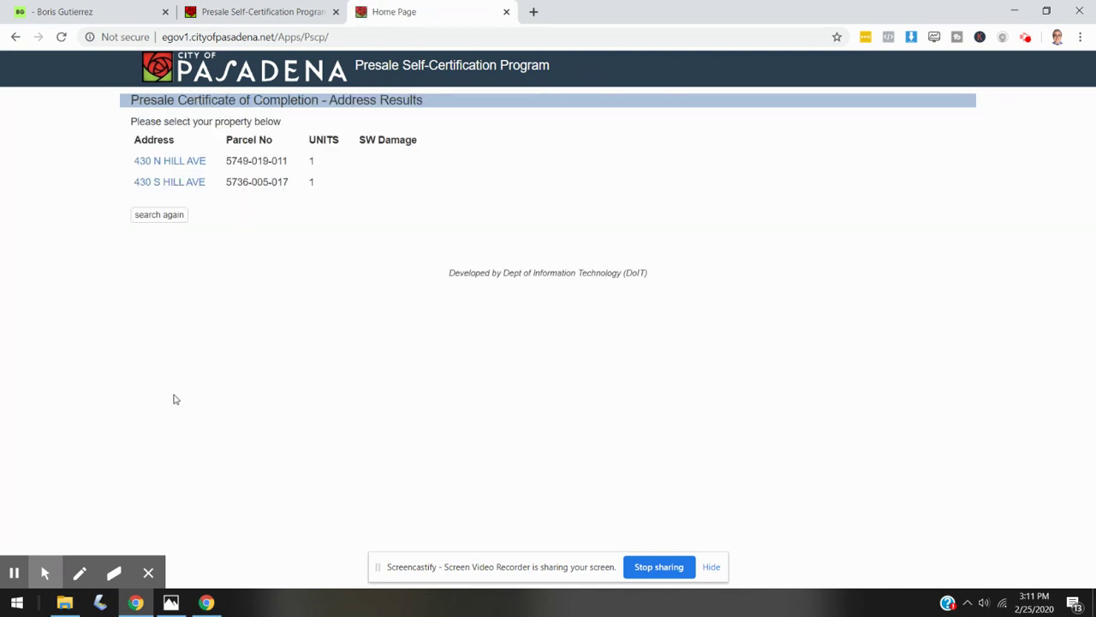
left_click(160, 188)
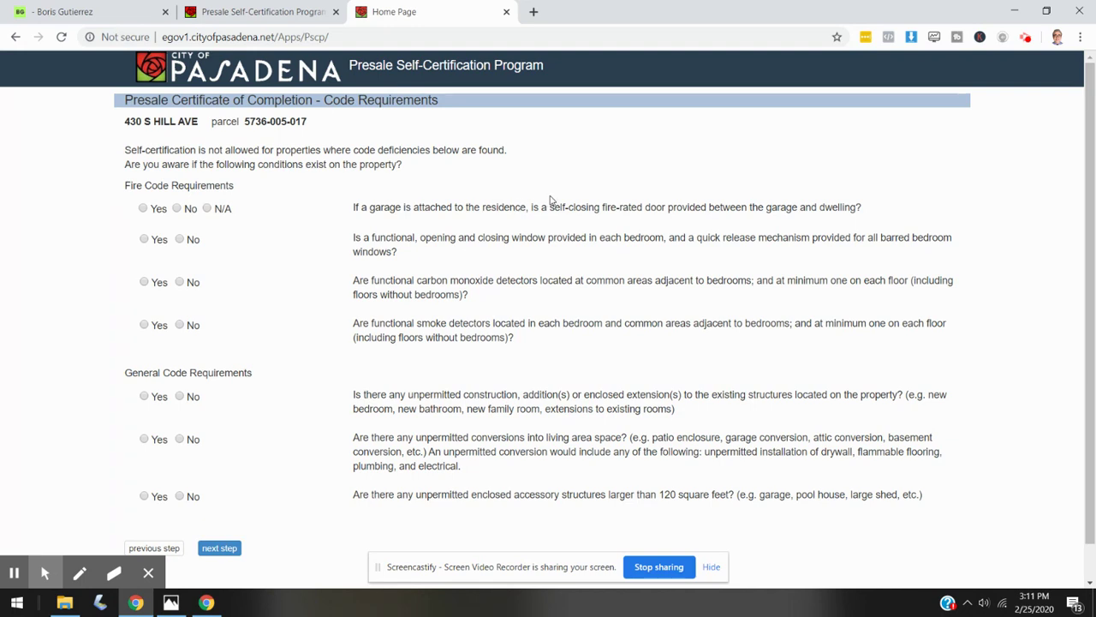
- Answer Yes to the garage fire-door, bedroom window, carbon monoxide and smoke detector questions
left_click(143, 209)
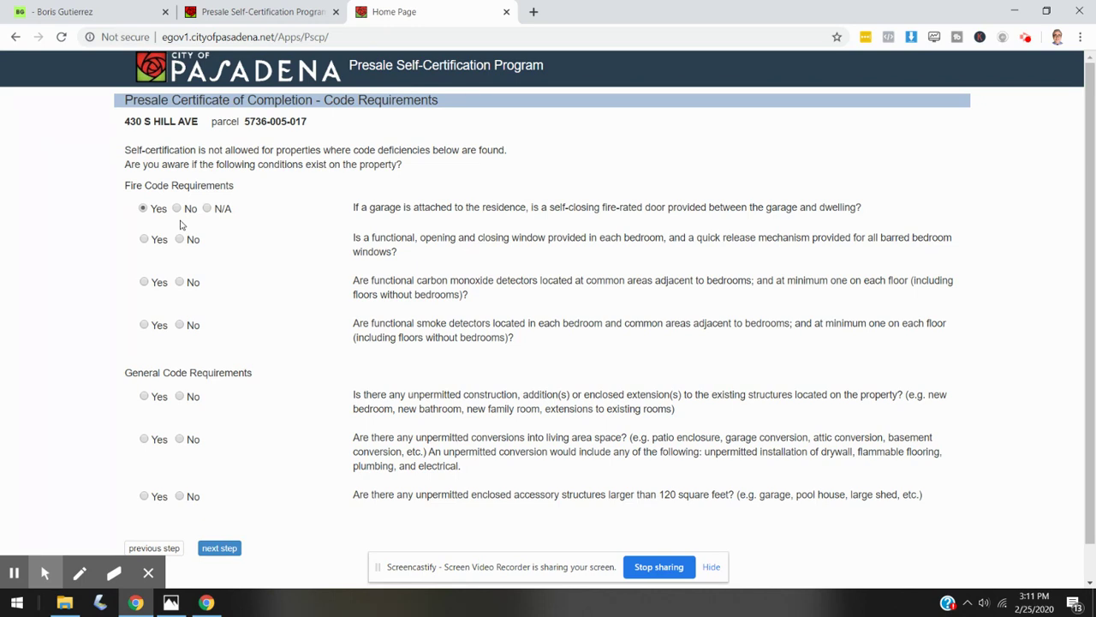
left_click(144, 240)
left_click(144, 283)
left_click(144, 327)
- Answer No to unpermitted construction, conversions and accessory structures, then go to the next step
scroll(702, 378, "down", 1)
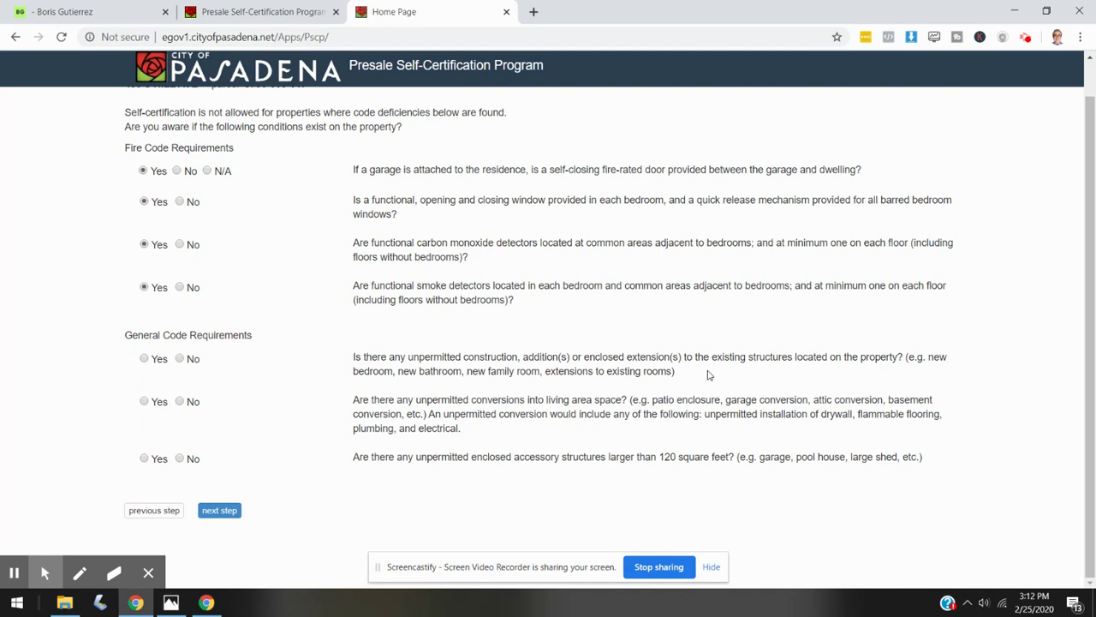
left_click(182, 359)
left_click(181, 402)
left_click(180, 459)
left_click(216, 512)
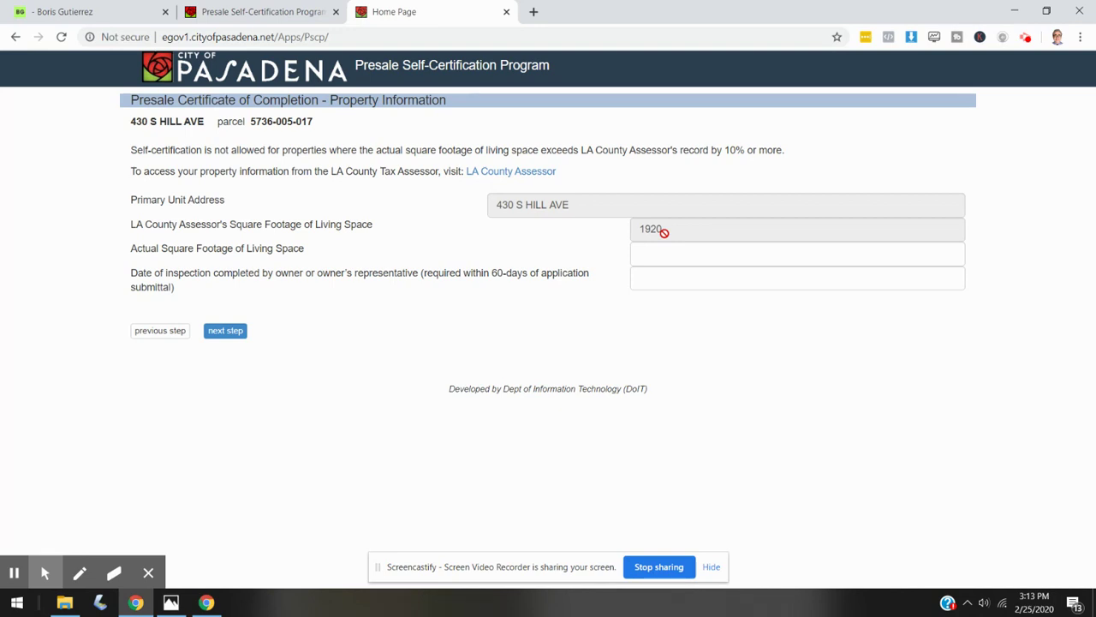
- Enter 1920 actual square feet and inspection date 02/24/2020, then continue to applicant information
left_click(657, 257)
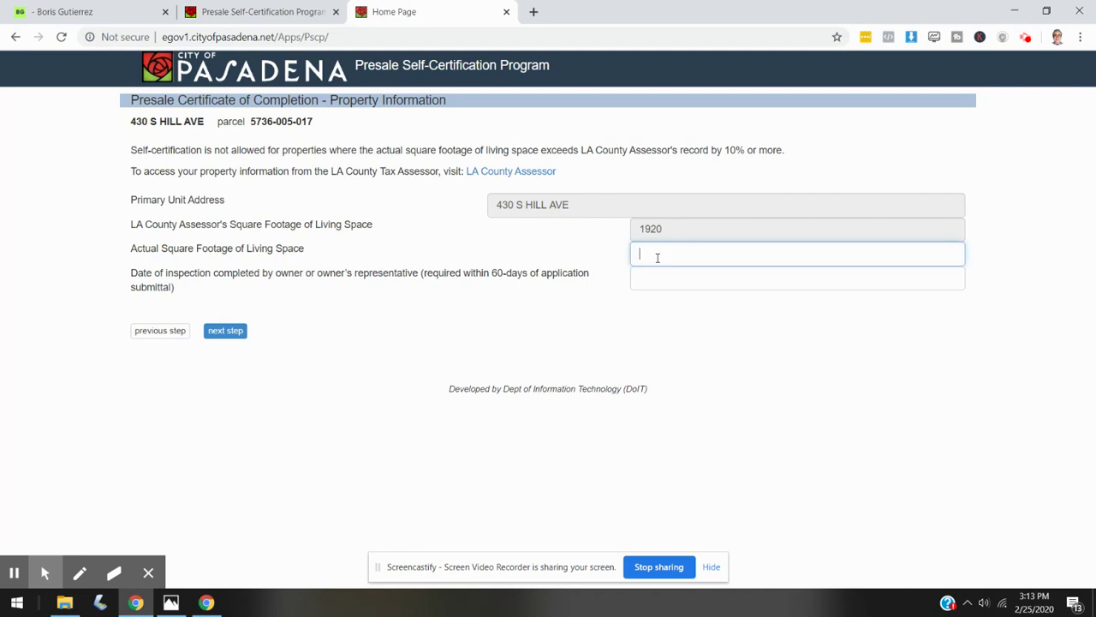
type("1920")
left_click(667, 278)
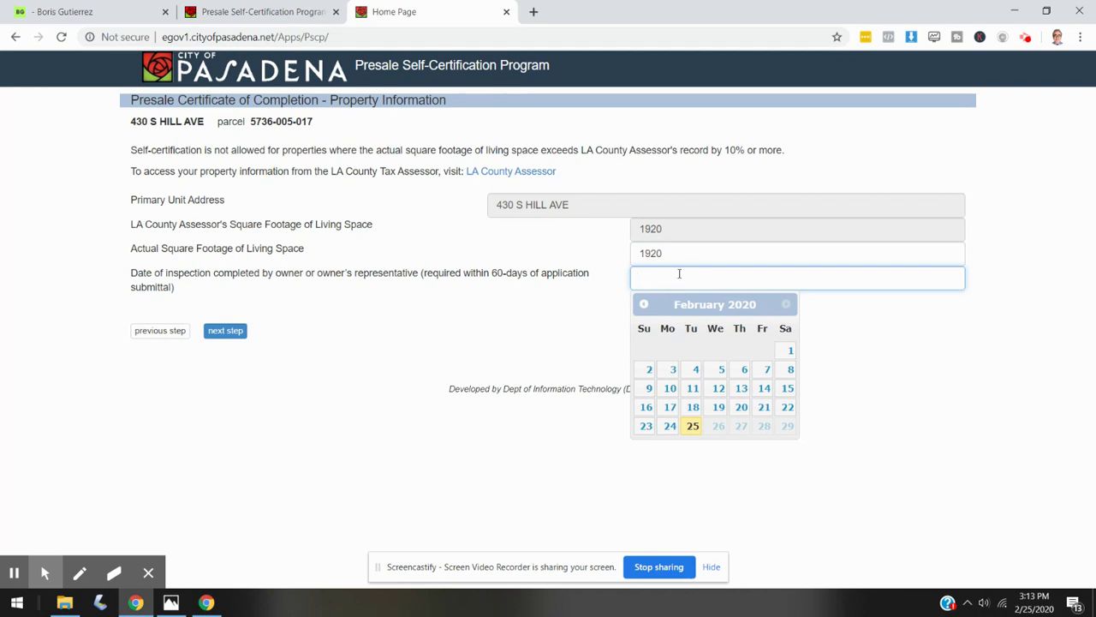
left_click(670, 426)
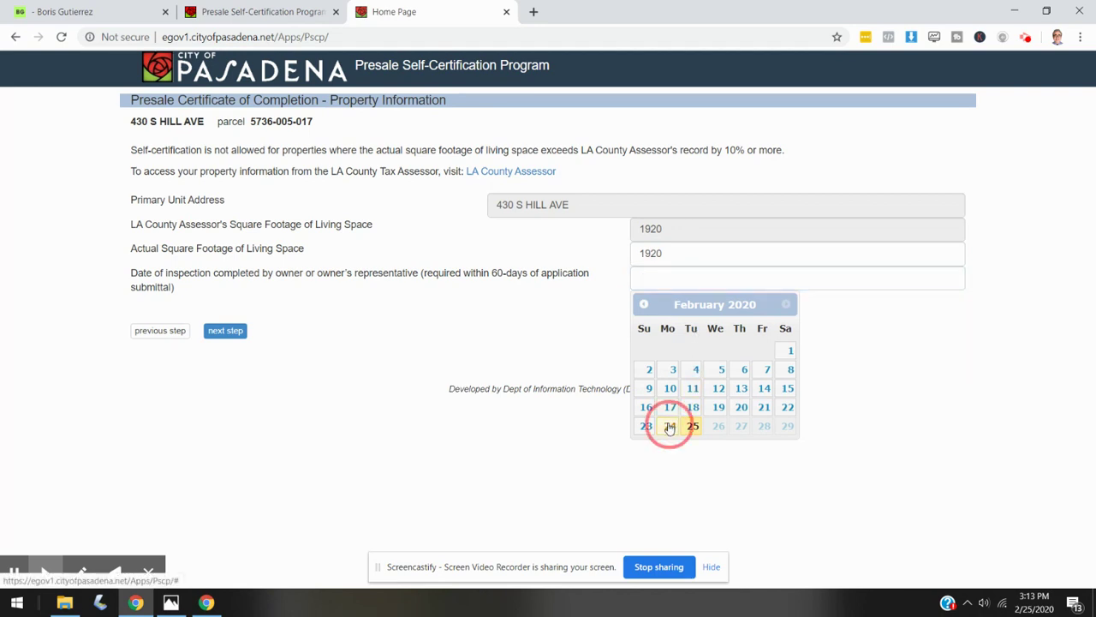
left_click(221, 335)
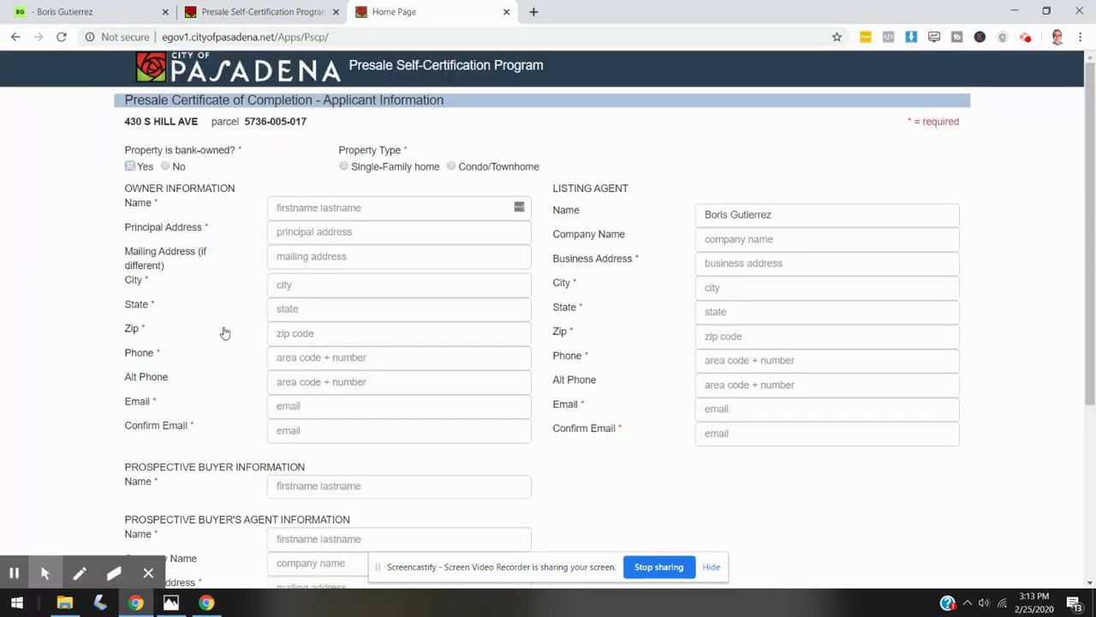
- Mark the property not bank-owned and Single-Family, highlighting the Owner Information and Listing Agent headings
left_click(166, 168)
left_click(343, 168)
left_click_drag(126, 189, 225, 192)
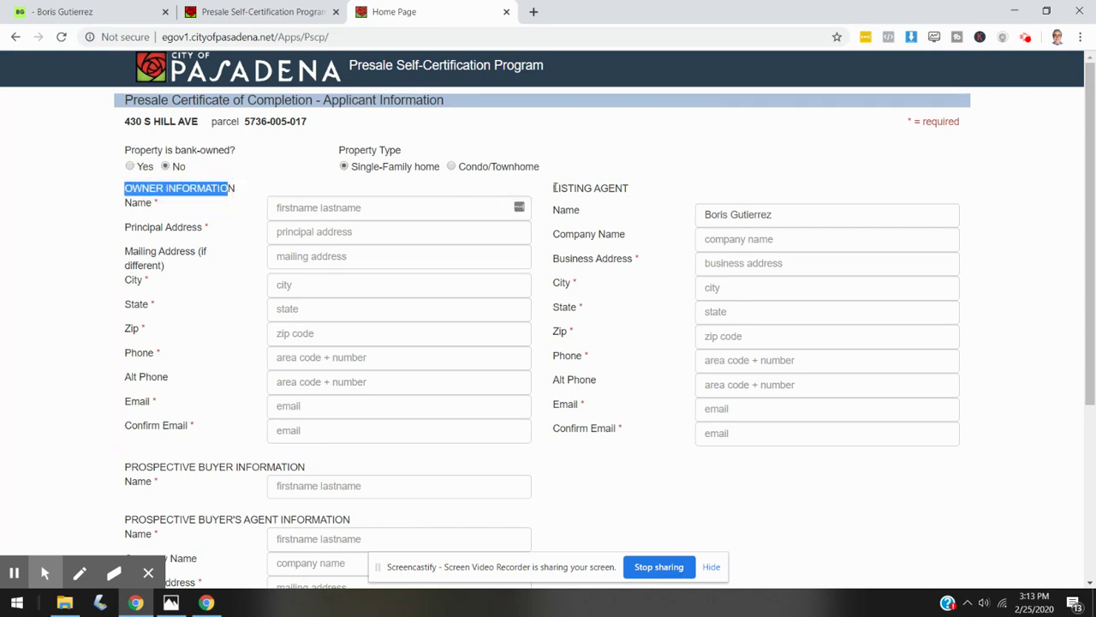
left_click_drag(553, 189, 632, 191)
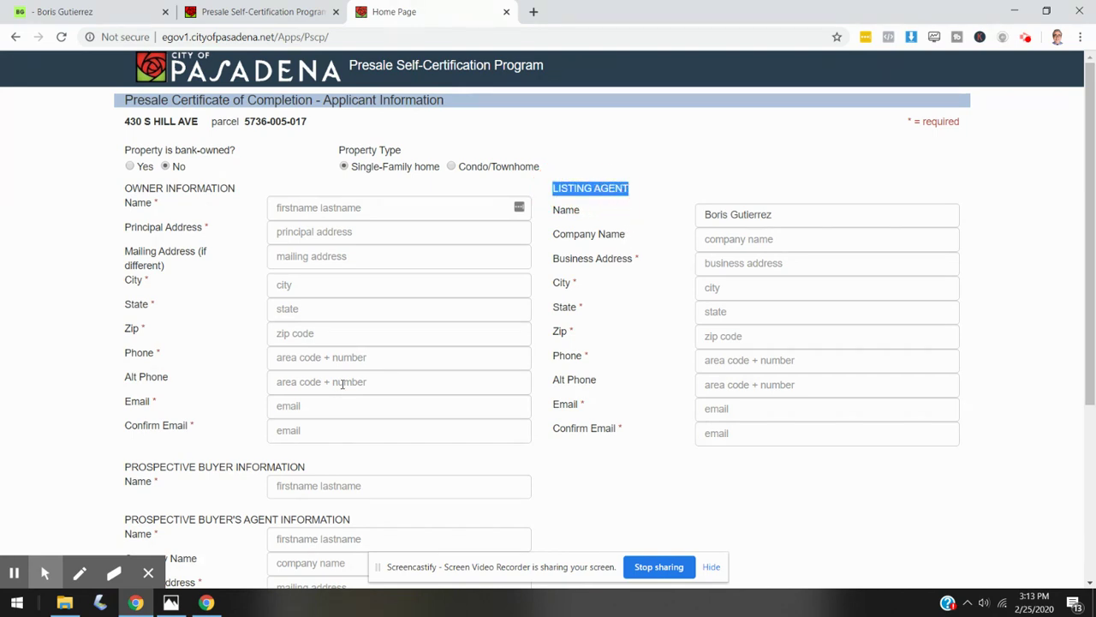
scroll(350, 377, "down", 1)
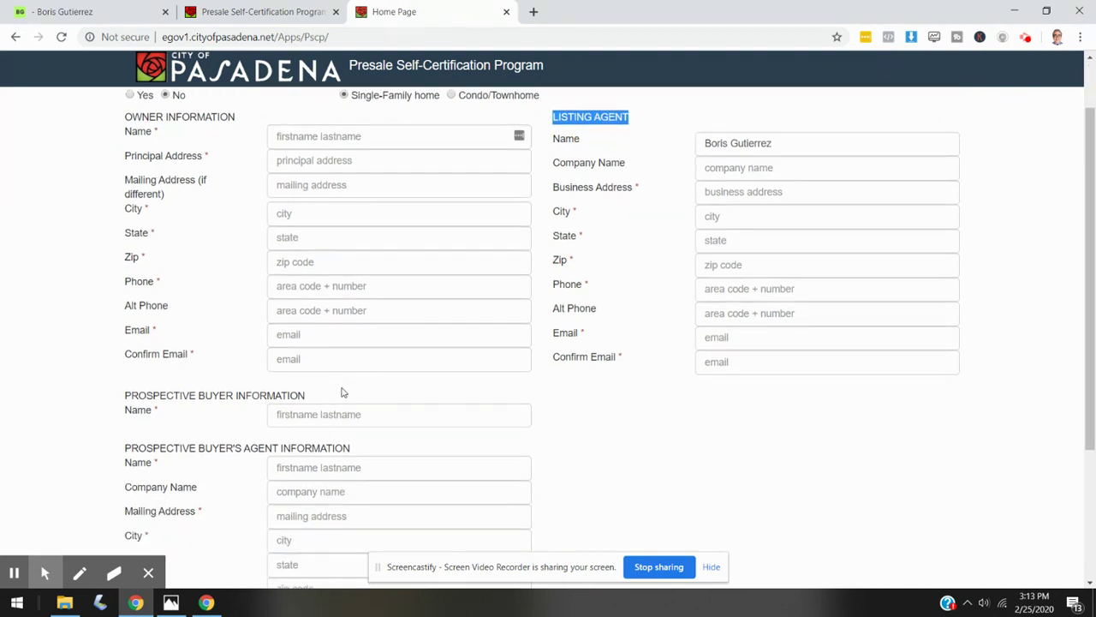